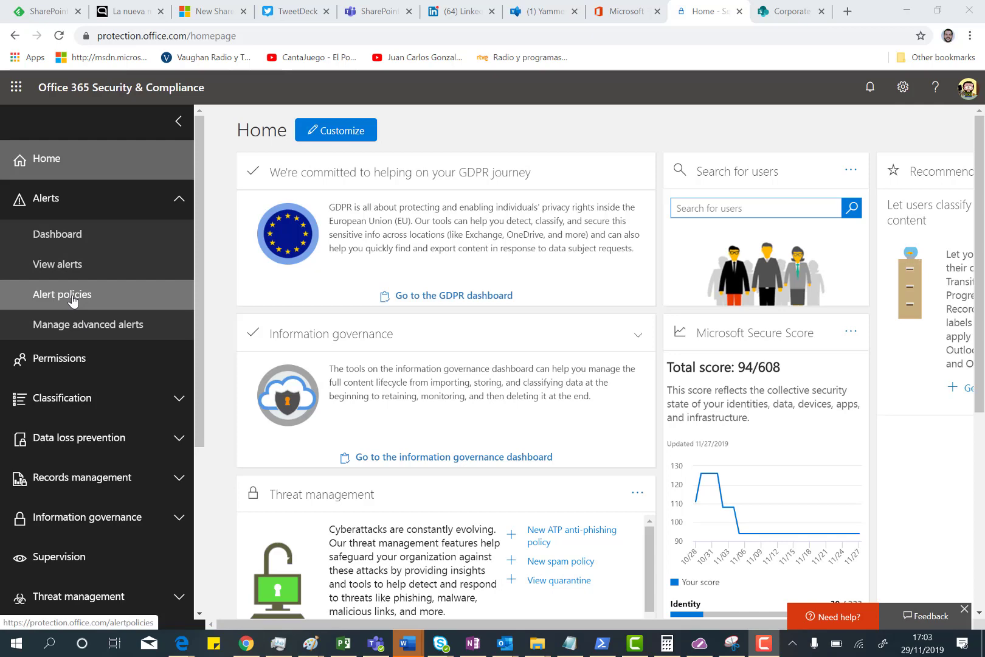
Open the alert policies page
{"action": "left_click", "coordinate": [62, 294]}
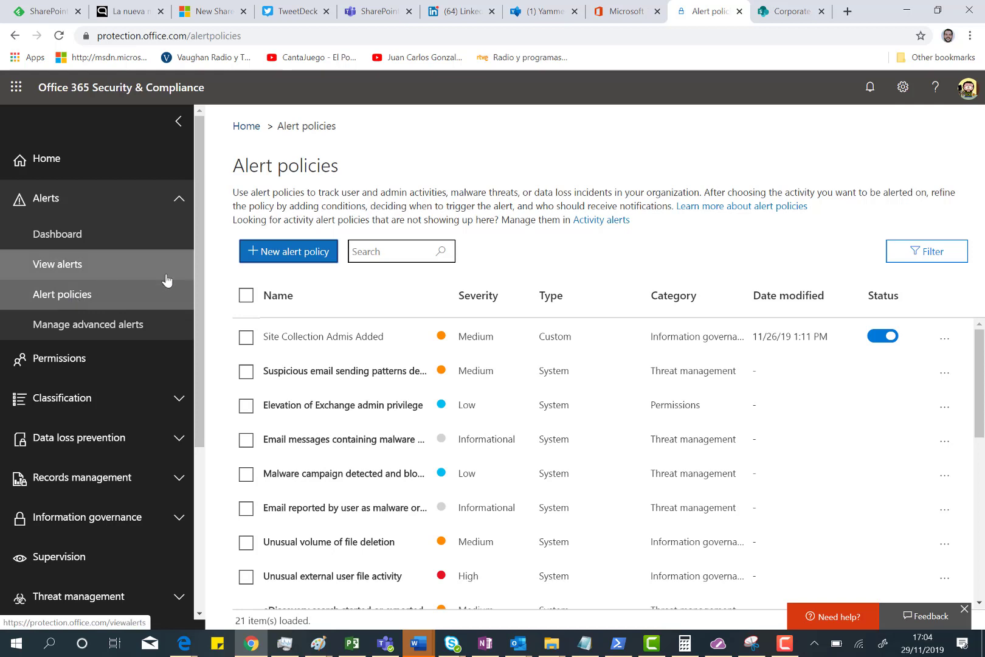
Start a new alert policy named Test with Medium severity and the Threat management category, and continue to the alert settings
{"action": "left_click", "coordinate": [304, 259]}
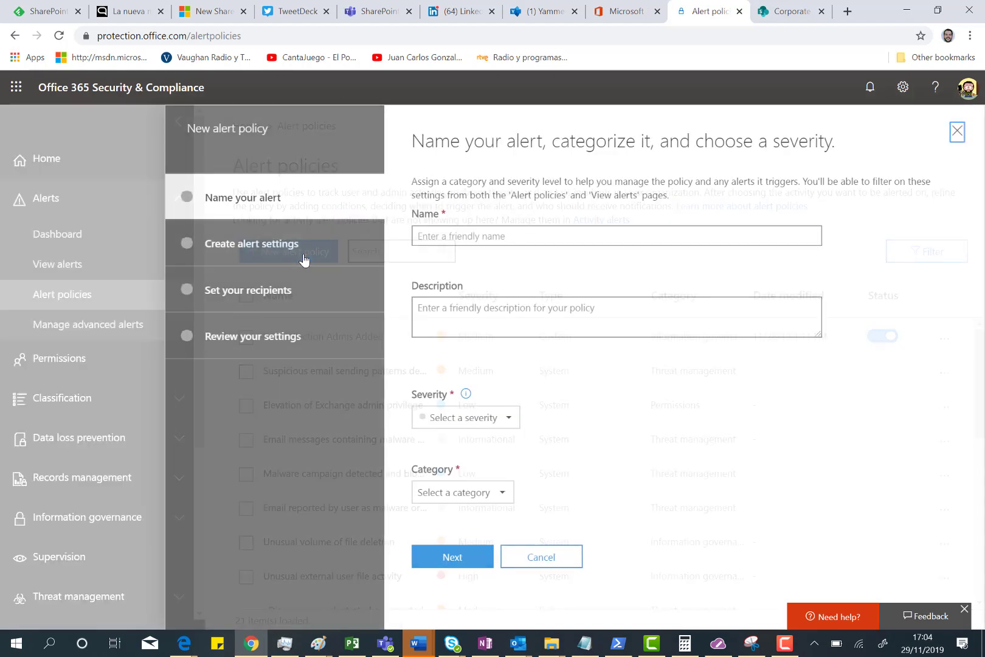
{"action": "type", "text": "Test"}
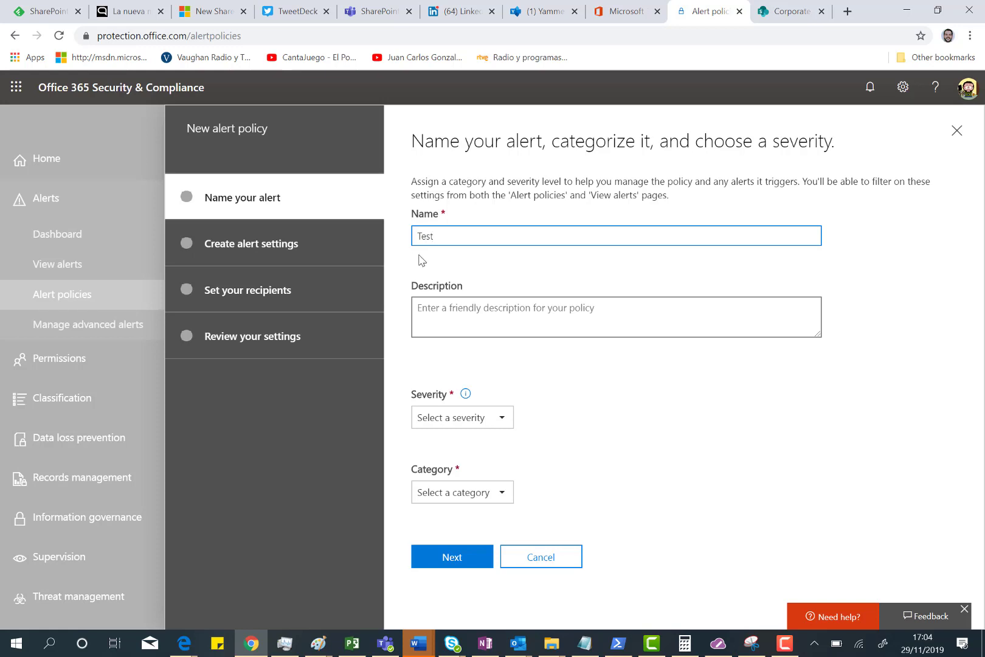
{"action": "left_click", "coordinate": [457, 419]}
{"action": "left_click", "coordinate": [455, 461]}
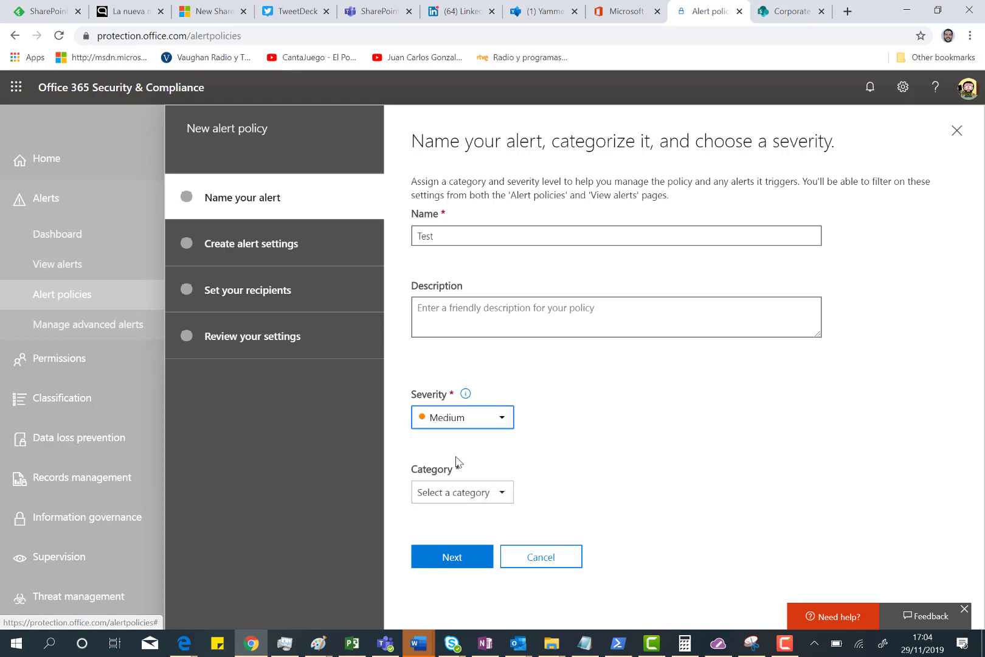
{"action": "left_click", "coordinate": [480, 497]}
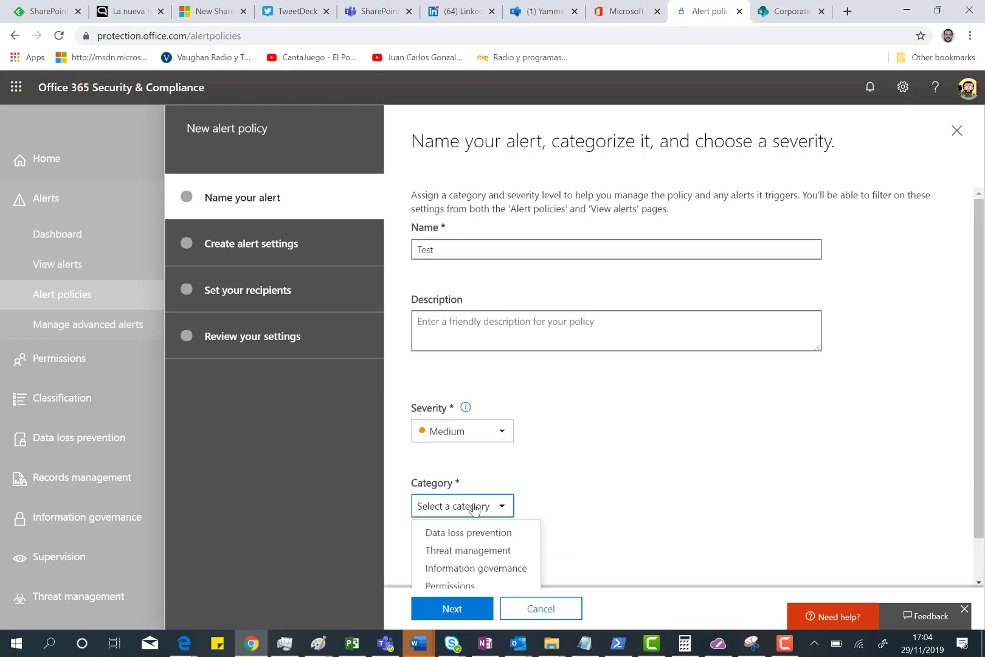
{"action": "left_click", "coordinate": [466, 551]}
{"action": "left_click", "coordinate": [452, 557]}
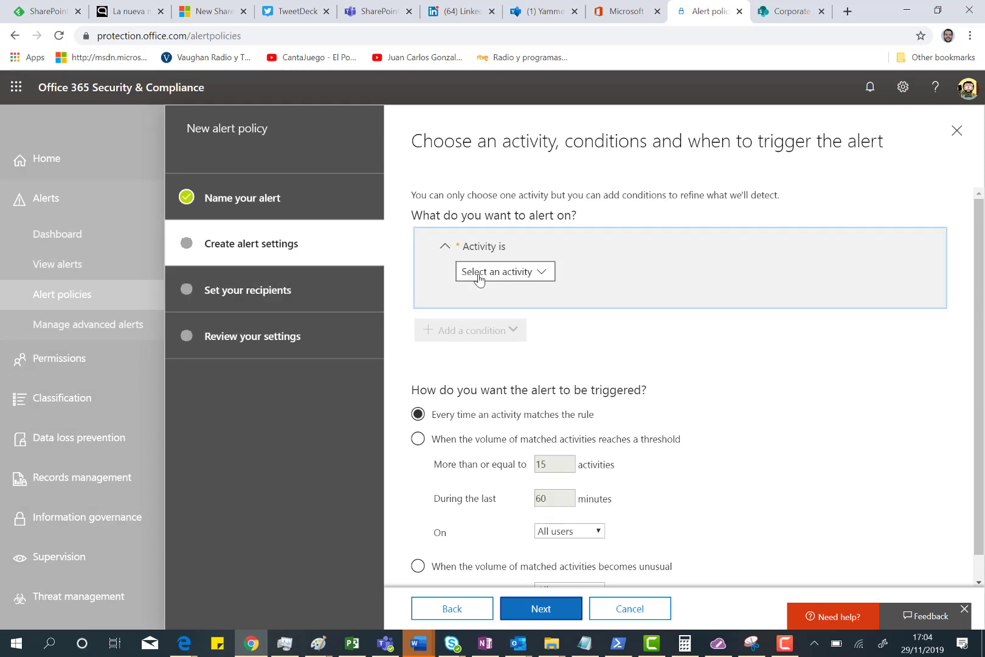
Set the alert activity to User submitted email with submission types Junk, Phish and Malware
{"action": "left_click", "coordinate": [479, 278]}
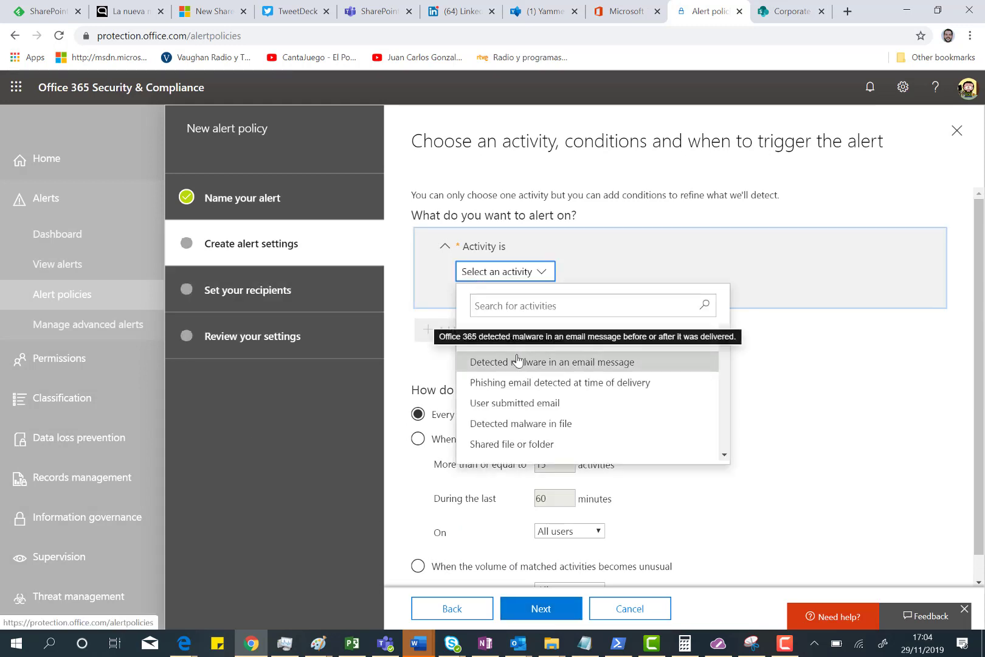
{"action": "left_click", "coordinate": [493, 406]}
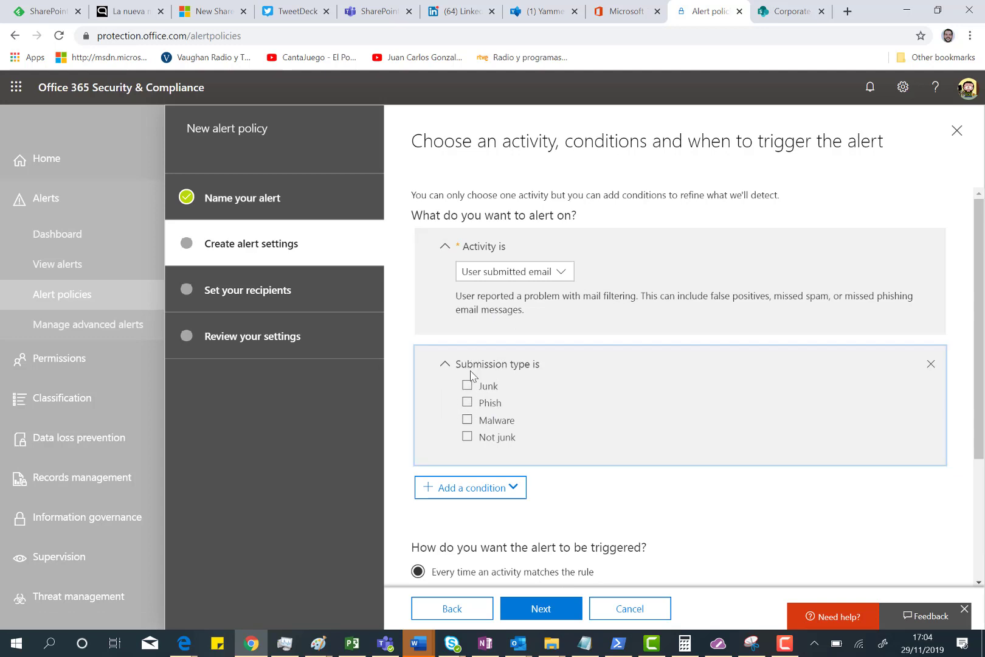
{"action": "left_click", "coordinate": [467, 386]}
{"action": "left_click", "coordinate": [468, 403]}
{"action": "left_click", "coordinate": [468, 421]}
Add a Filter type condition to the alert and select Mail flow rule
{"action": "left_click", "coordinate": [459, 488]}
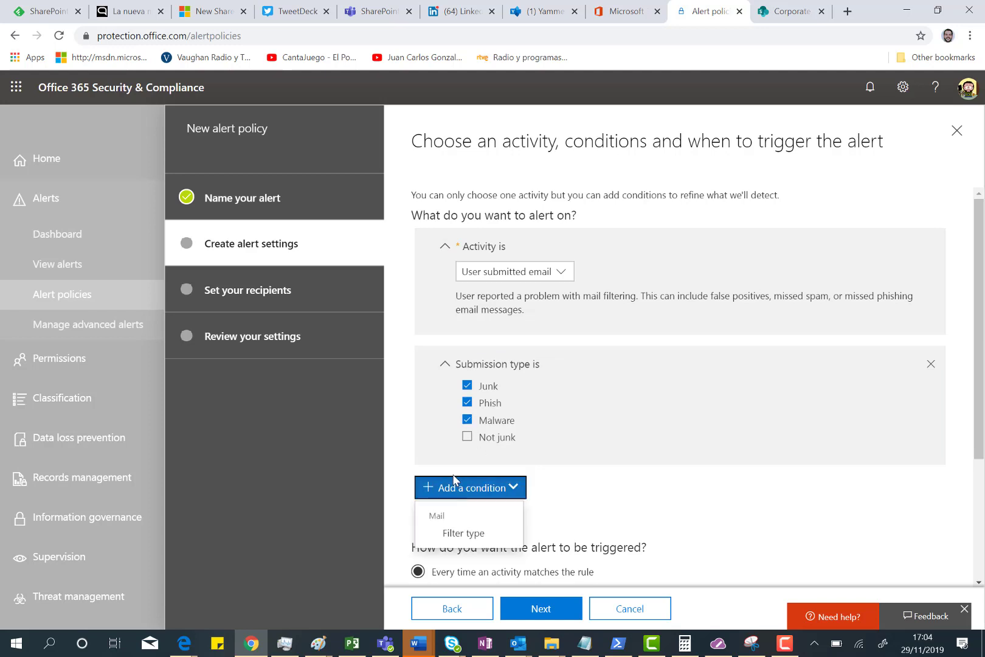
{"action": "scroll", "coordinate": [456, 477], "scroll_direction": "down", "scroll_amount": 2}
{"action": "left_click", "coordinate": [481, 420]}
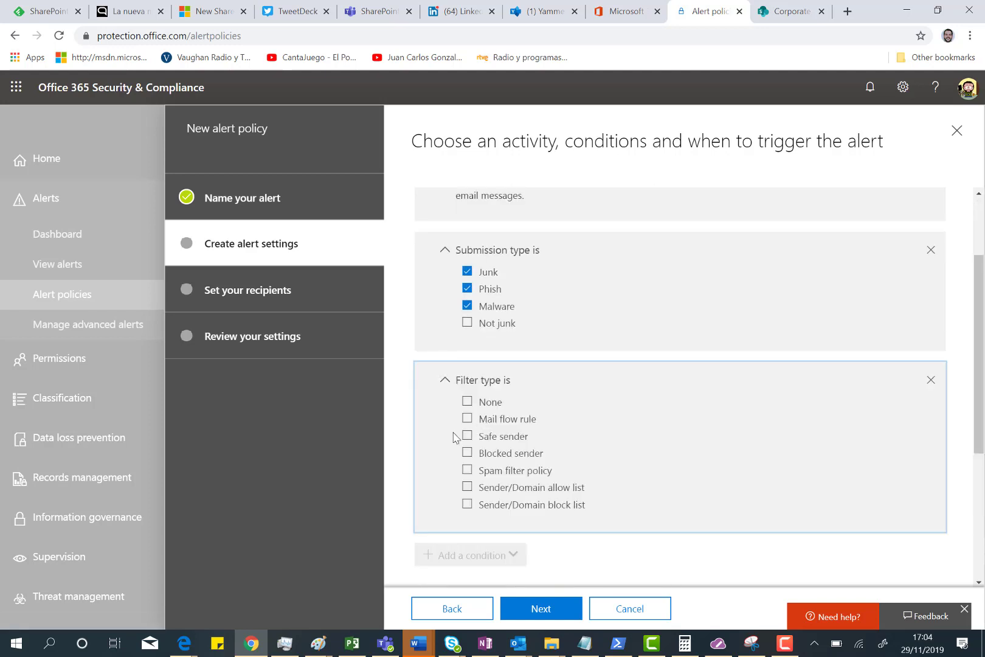
{"action": "scroll", "coordinate": [450, 413], "scroll_direction": "down", "scroll_amount": 1}
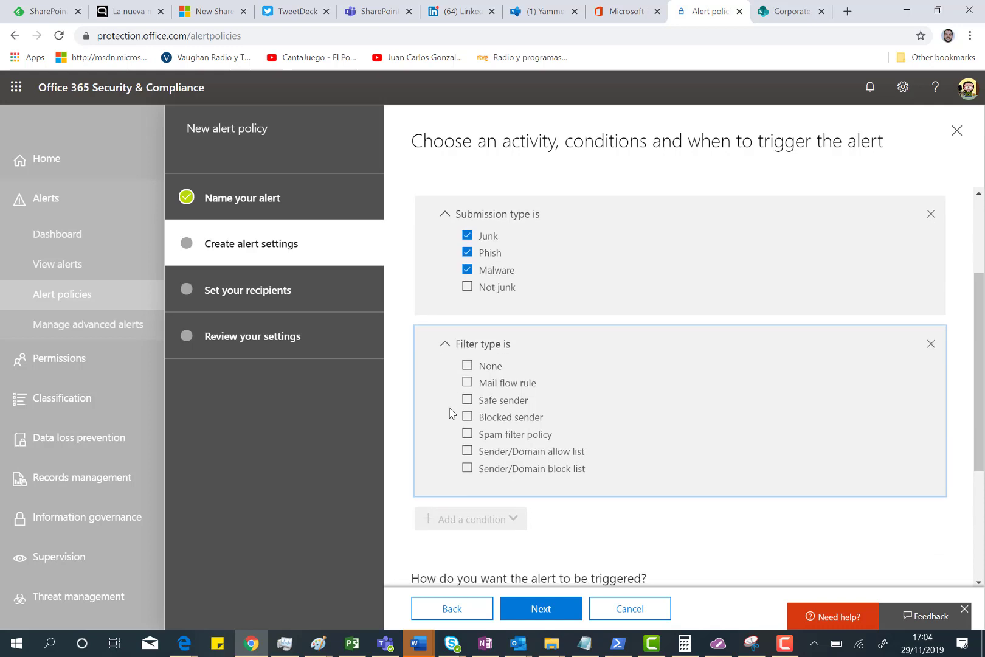
{"action": "left_click", "coordinate": [467, 382]}
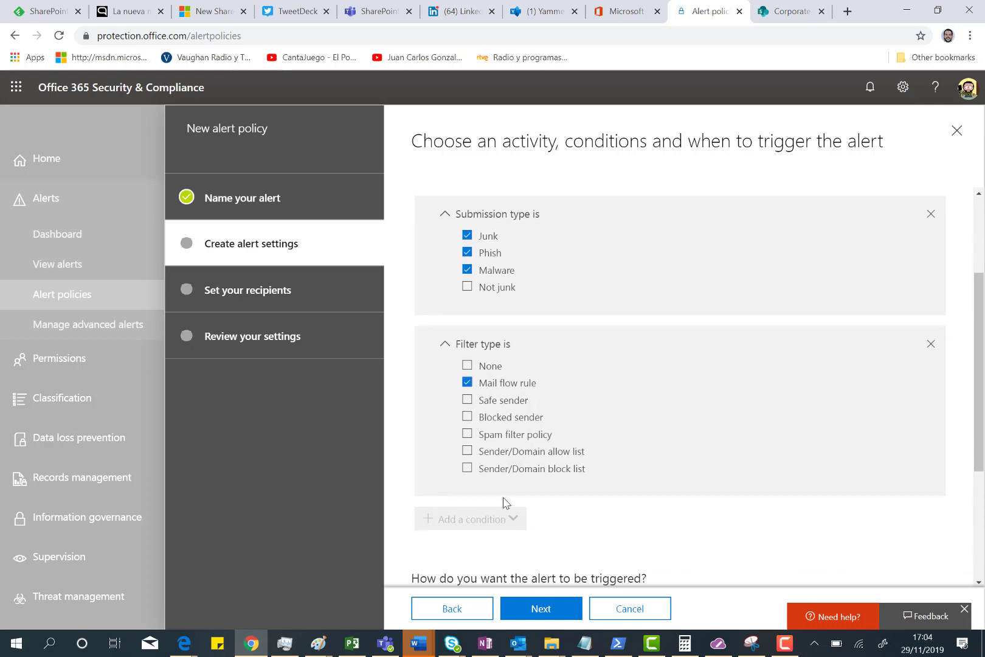
Go through the trigger options and recipient settings of the new policy, and cancel its creation
{"action": "scroll", "coordinate": [503, 501], "scroll_direction": "down", "scroll_amount": 2}
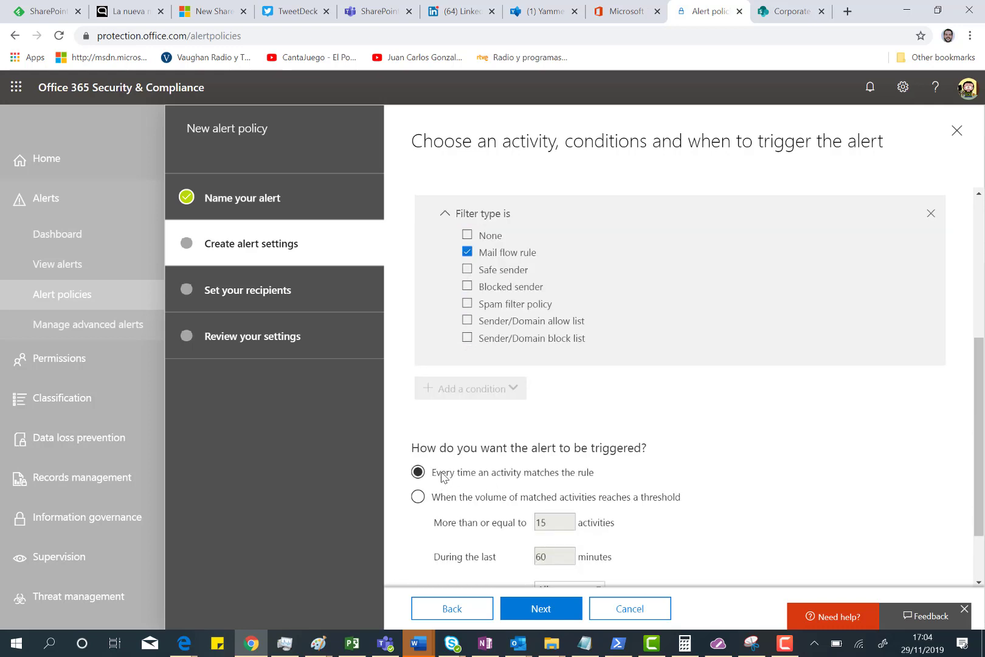
{"action": "scroll", "coordinate": [443, 478], "scroll_direction": "down", "scroll_amount": 2}
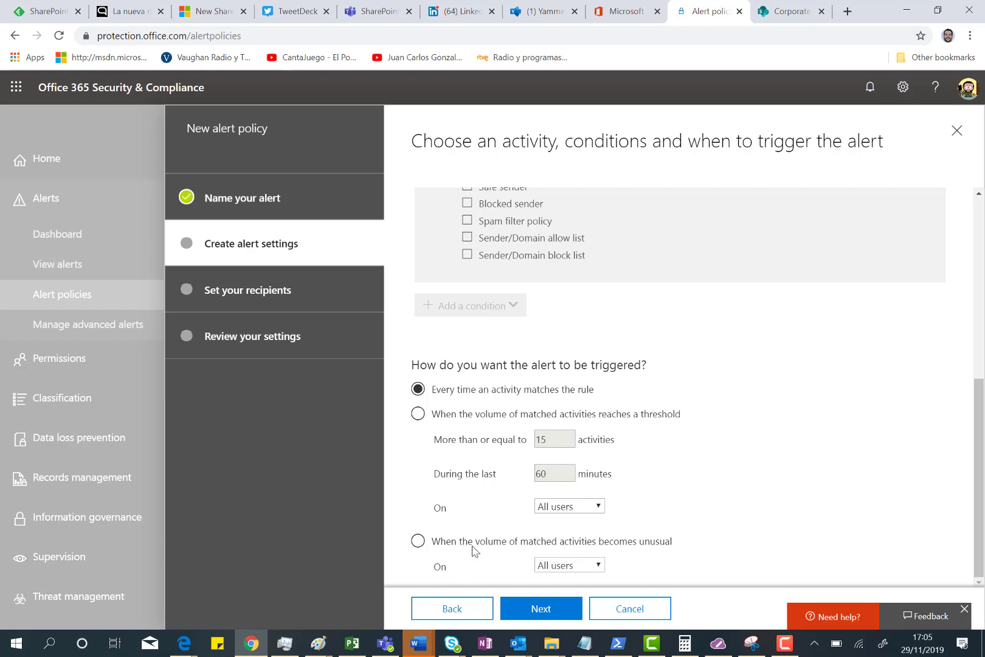
{"action": "left_click", "coordinate": [527, 609]}
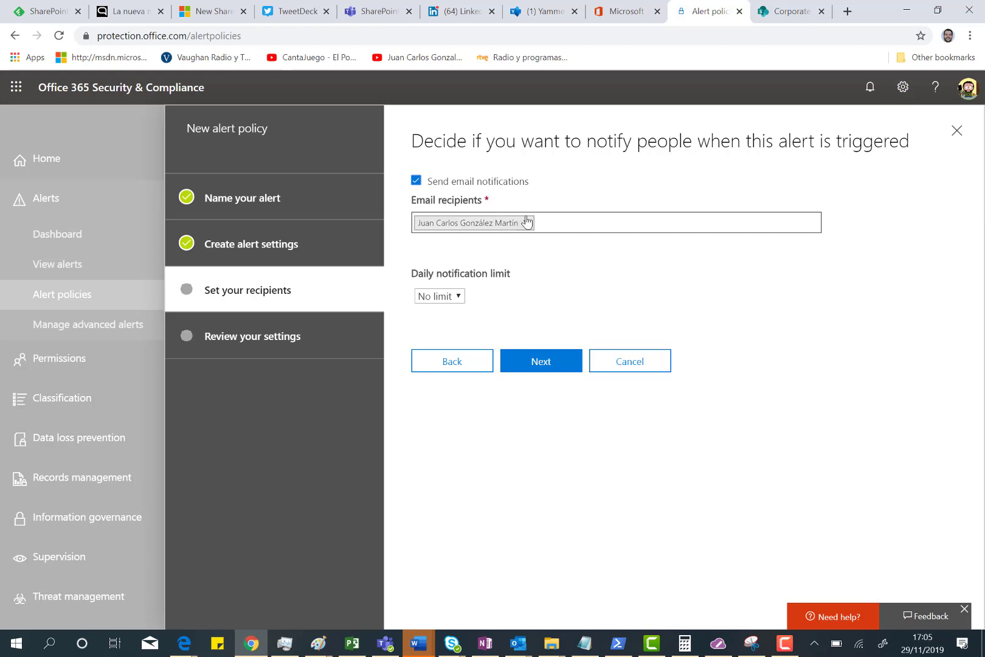
{"action": "left_click", "coordinate": [628, 372]}
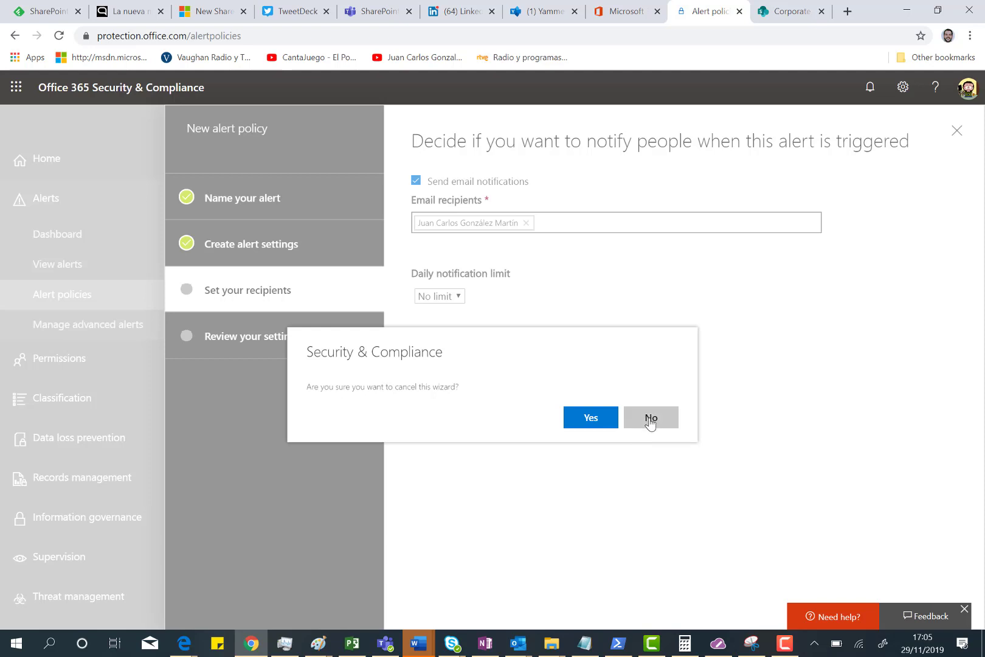
{"action": "left_click", "coordinate": [608, 426]}
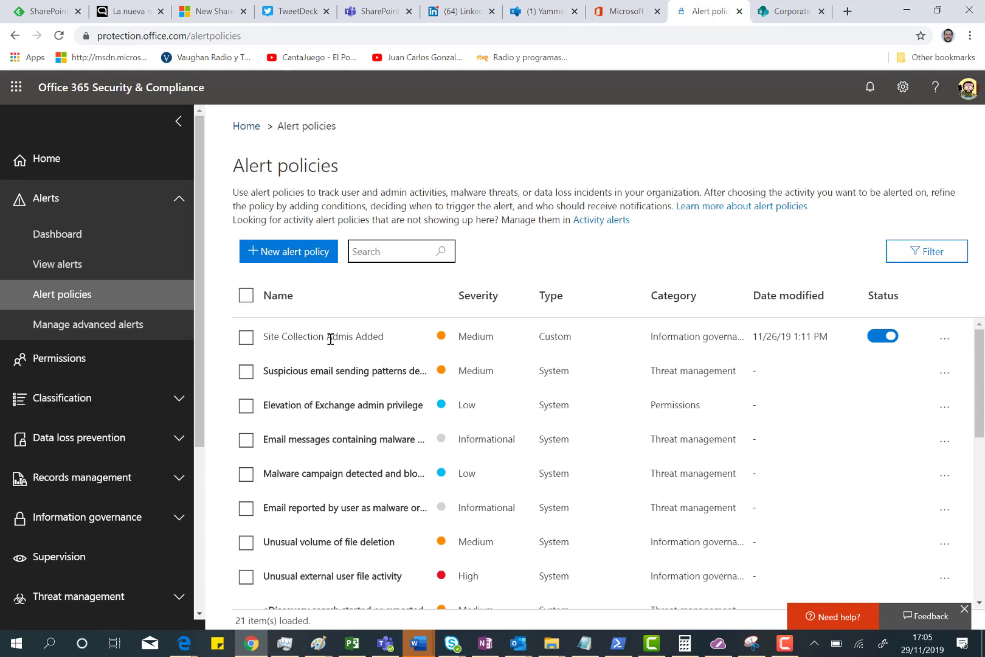
Open the Site Collection Admis Added policy for editing and show its activity and condition settings
{"action": "left_click", "coordinate": [246, 338]}
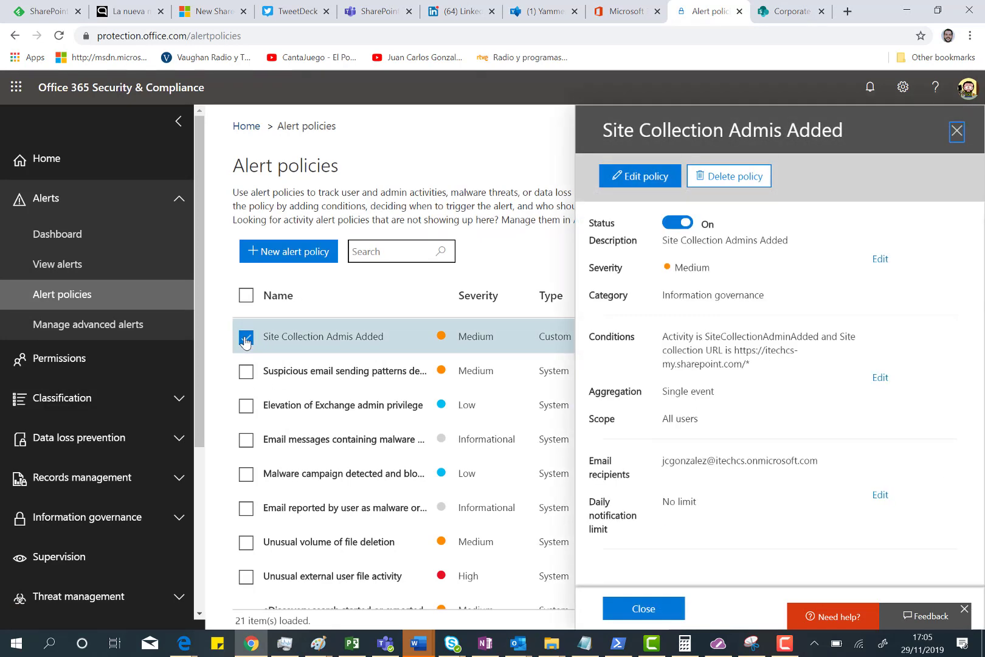
{"action": "left_click", "coordinate": [636, 181]}
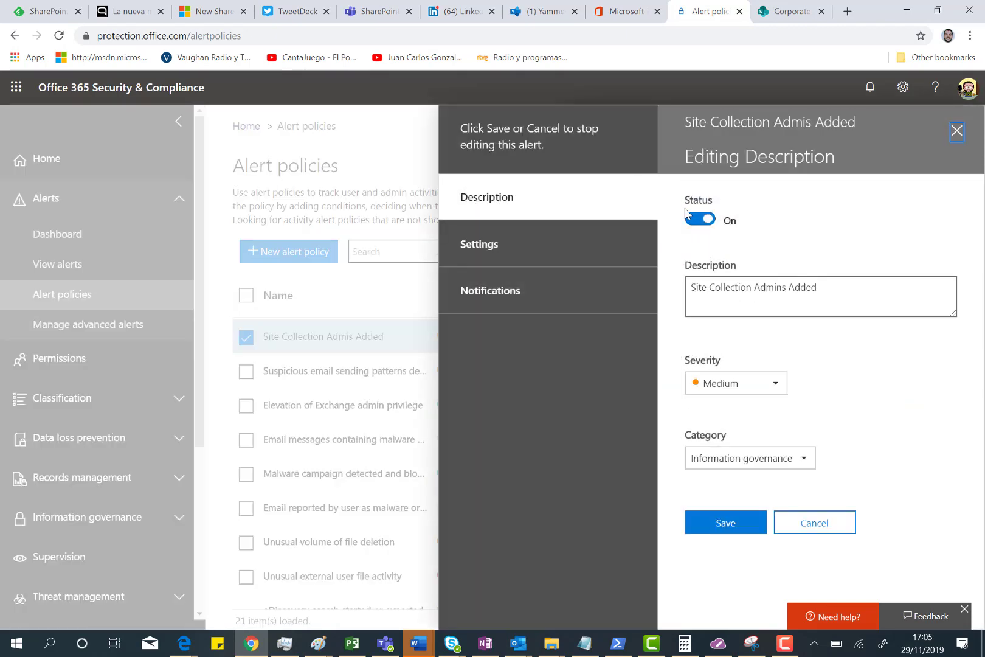
{"action": "left_click", "coordinate": [521, 251]}
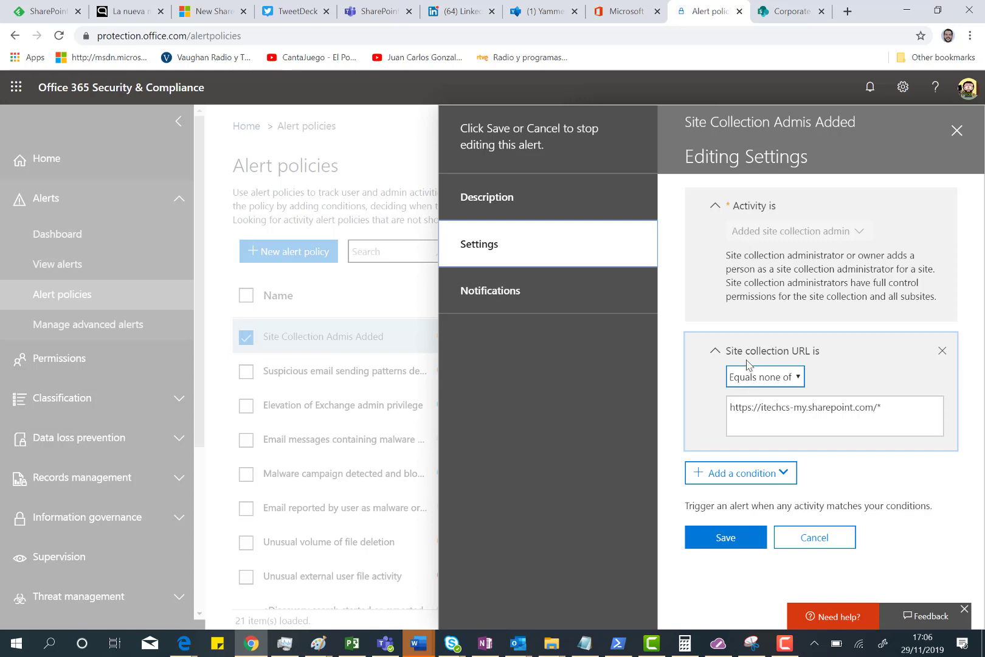
Examine the operator choices and URL pattern of the site collection URL condition, keeping Equals none of
{"action": "left_click", "coordinate": [767, 378]}
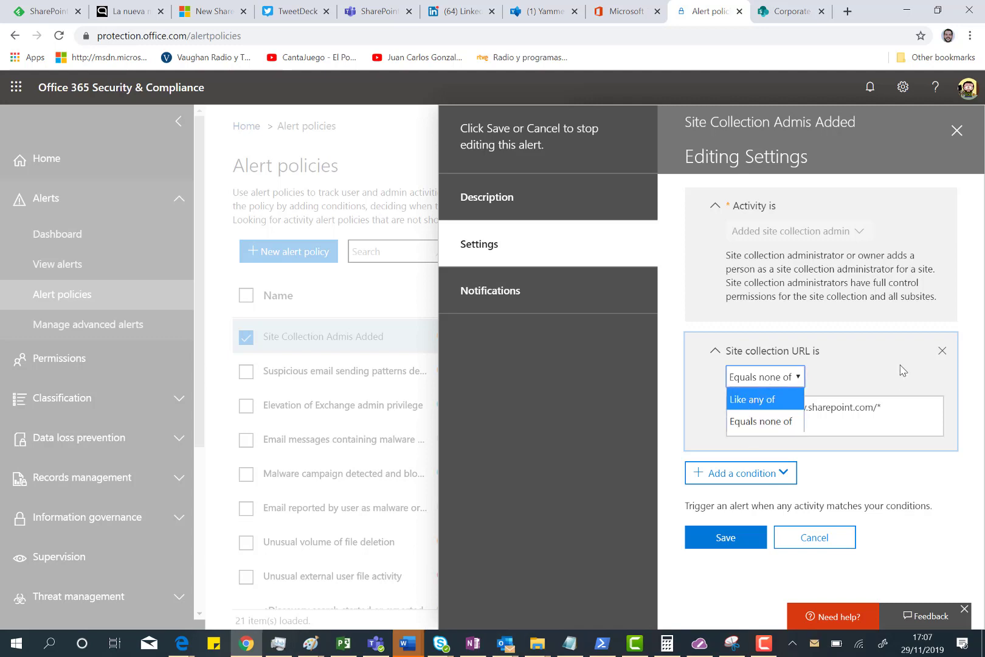
{"action": "left_click", "coordinate": [754, 421]}
{"action": "left_click", "coordinate": [680, 399]}
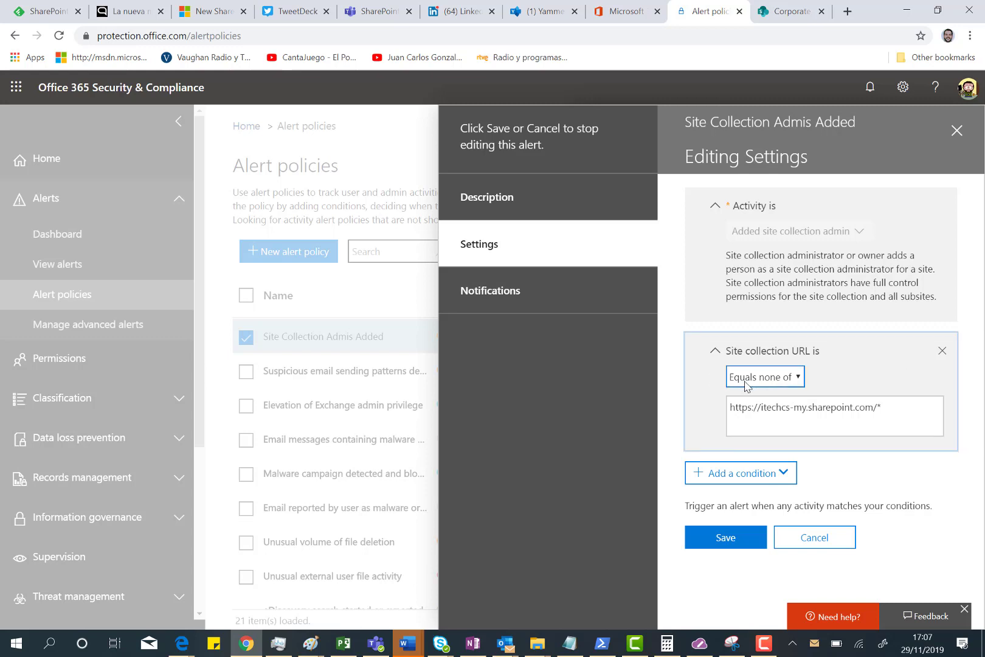
{"action": "left_click", "coordinate": [732, 409]}
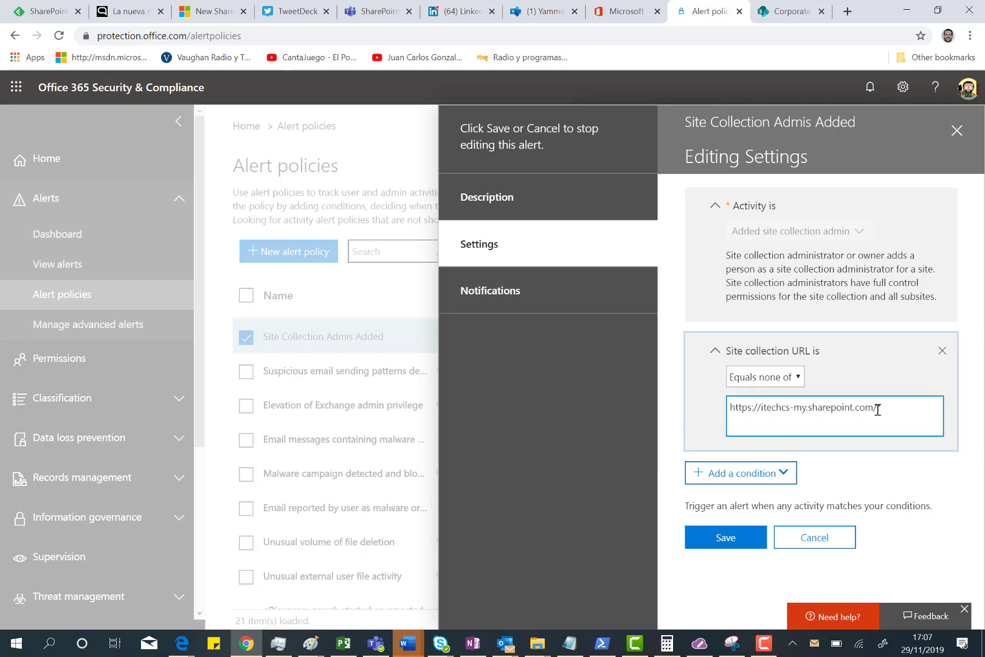
{"action": "left_click_drag", "start_coordinate": [878, 409], "coordinate": [697, 415]}
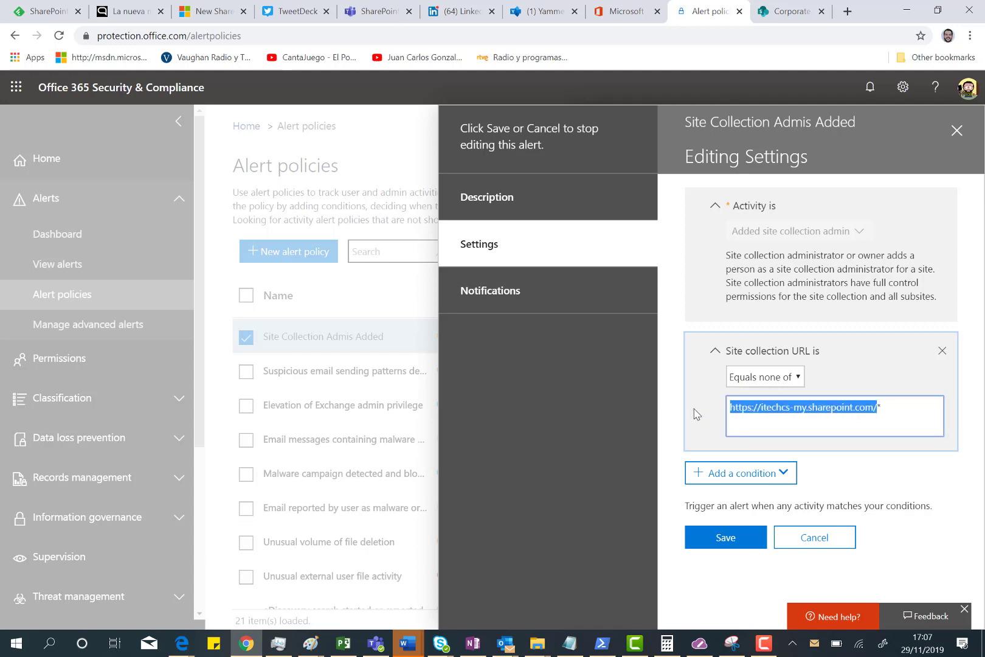
{"action": "left_click", "coordinate": [878, 409]}
{"action": "type", "text": "*"}
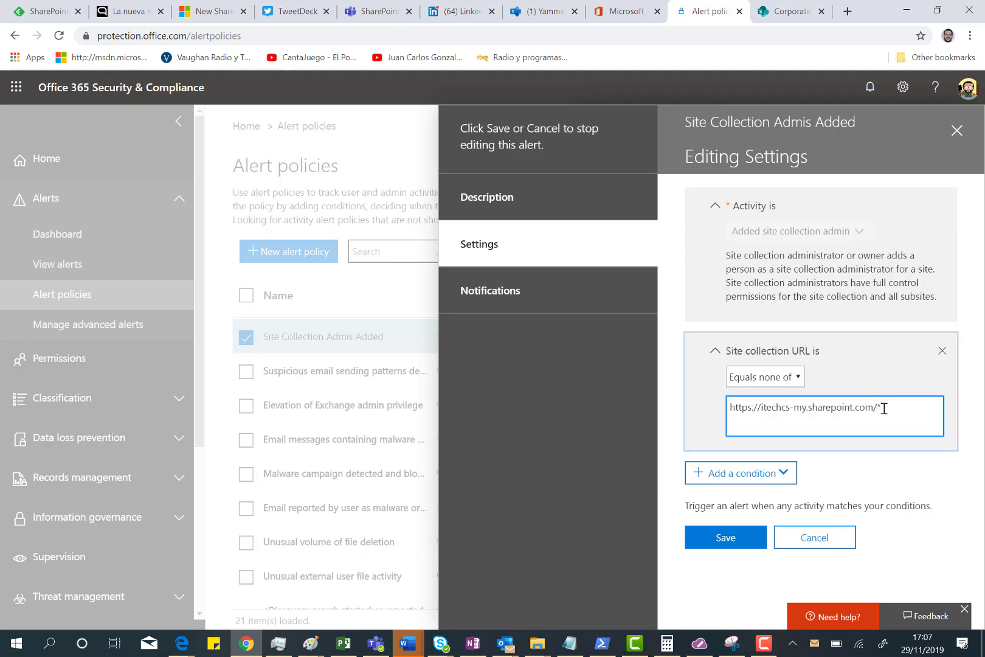
{"action": "left_click_drag", "start_coordinate": [884, 408], "coordinate": [718, 416]}
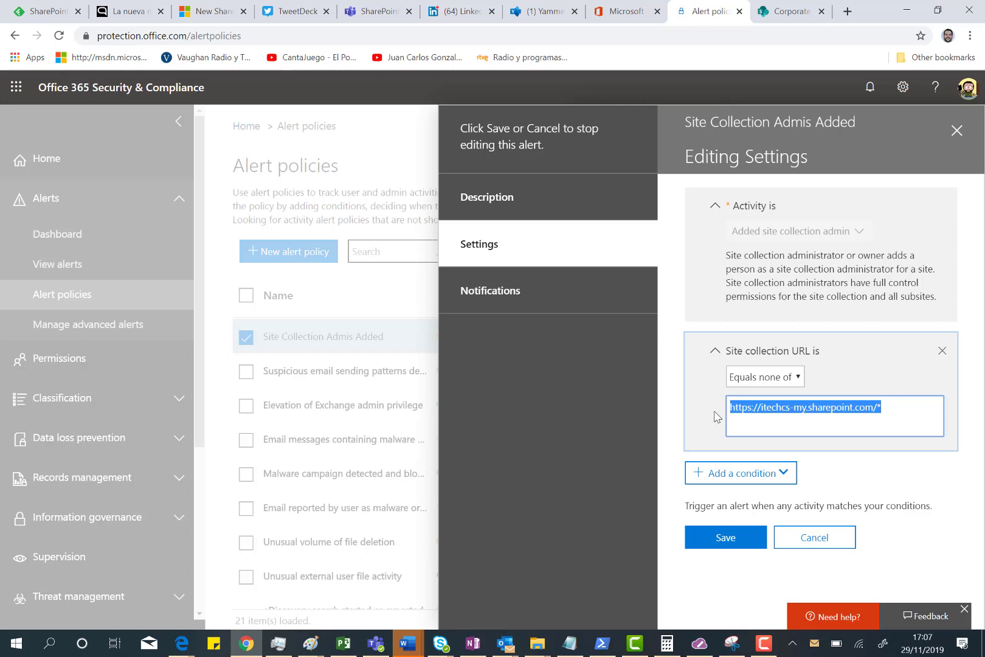
Check which further conditions the policy offers without adding any, and open its notification settings
{"action": "left_click", "coordinate": [737, 477]}
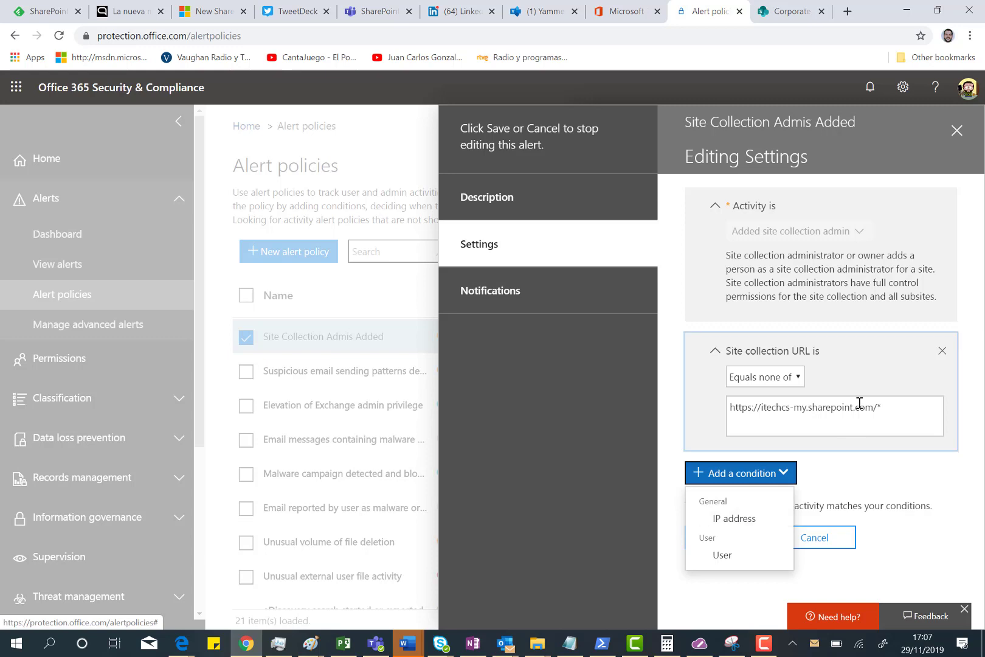
{"action": "left_click", "coordinate": [850, 491]}
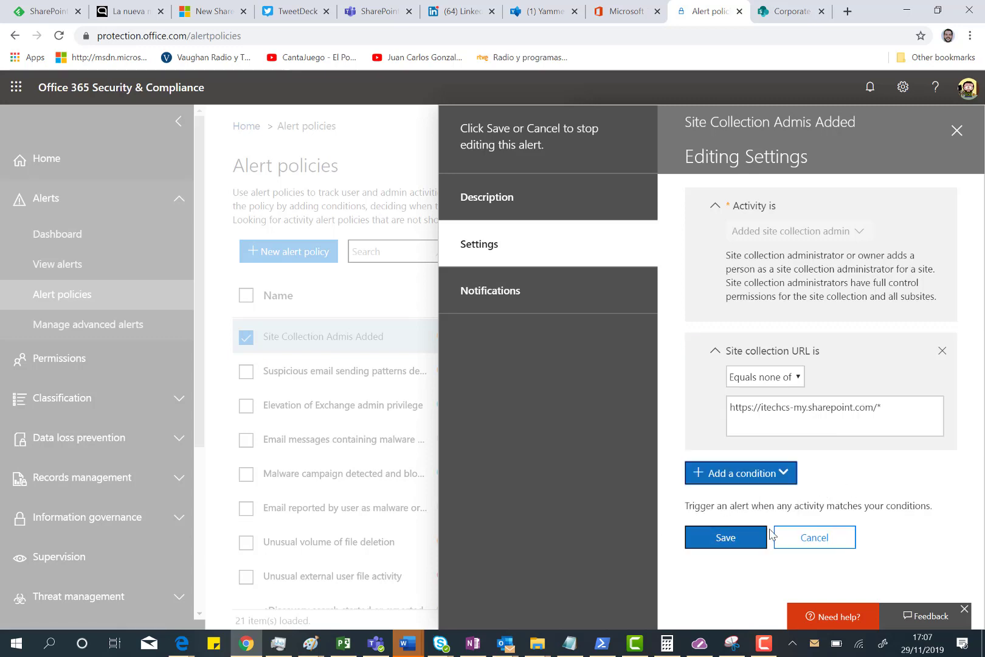
{"action": "left_click", "coordinate": [516, 291]}
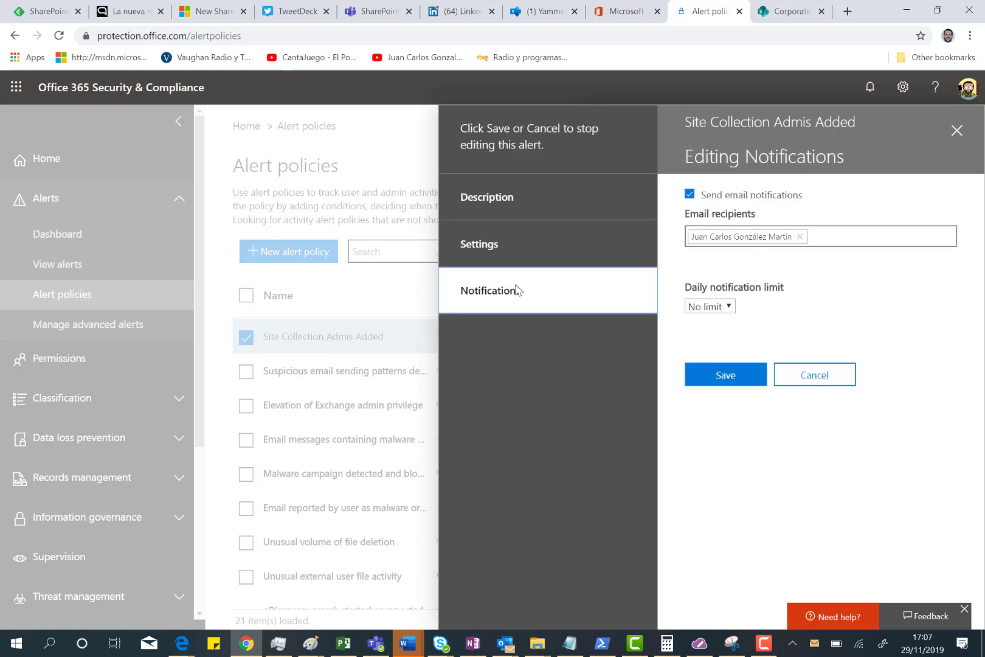